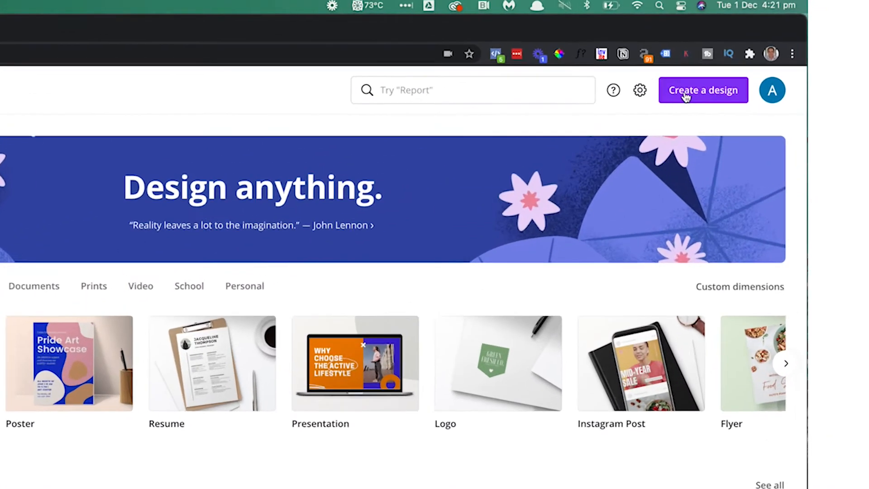
- Create a new Instagram Ad design, finding the format by searching the design types for "instagram ad"
{"action": "left_click", "coordinate": [754, 60]}
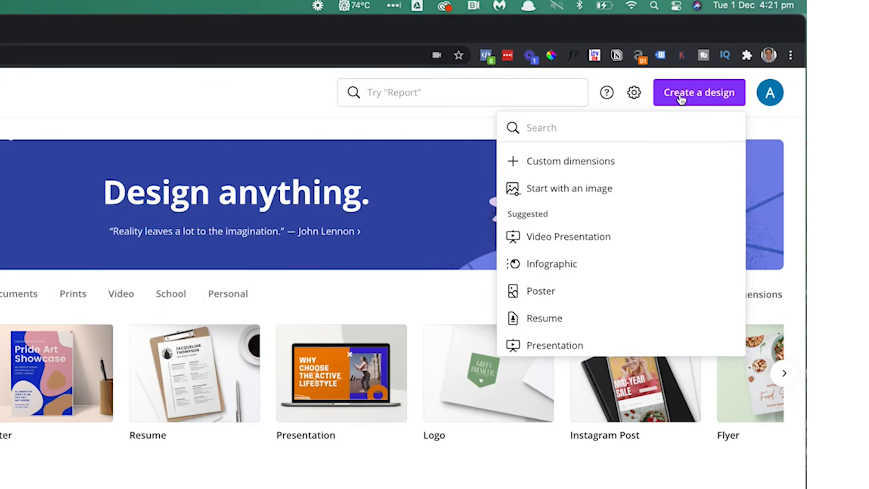
{"action": "type", "text": "instagrams"}
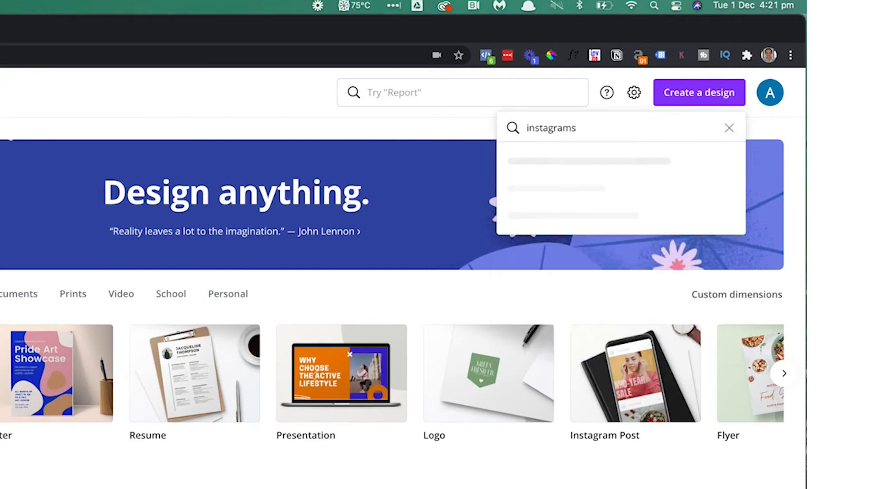
{"action": "key", "text": "BackSpace"}
{"action": "type", "text": "ad"}
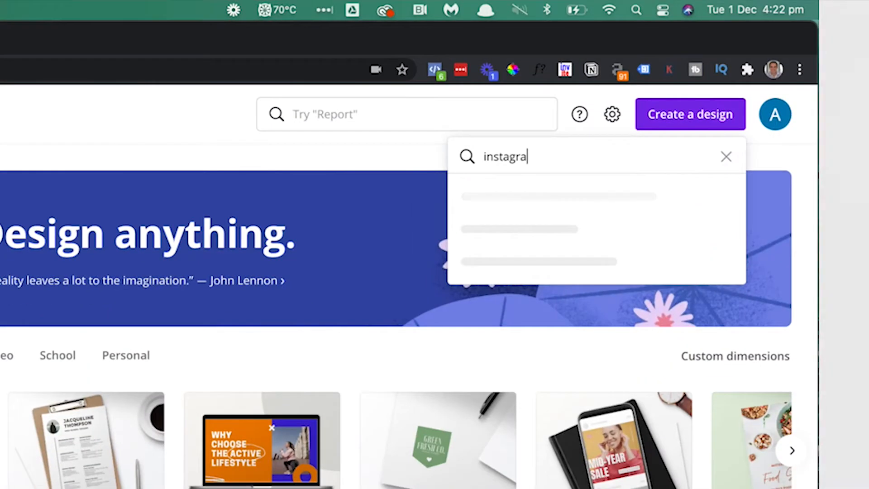
{"action": "type", "text": "m ad"}
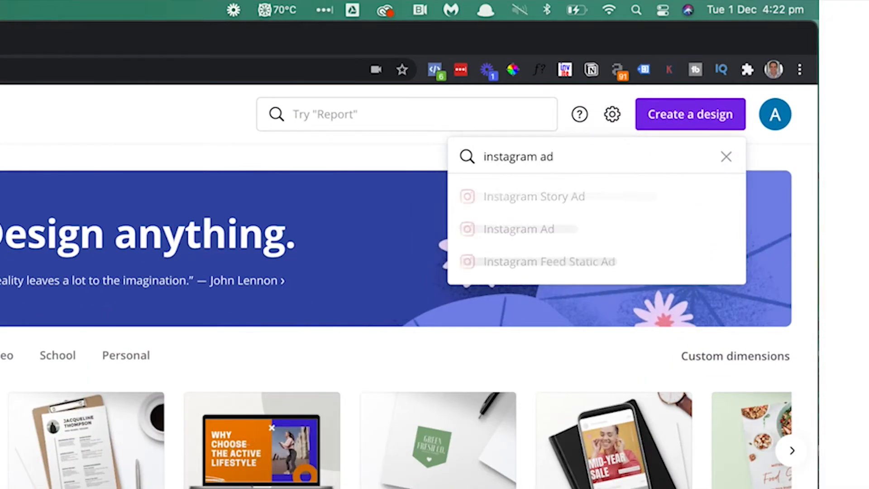
{"action": "left_click", "coordinate": [529, 230]}
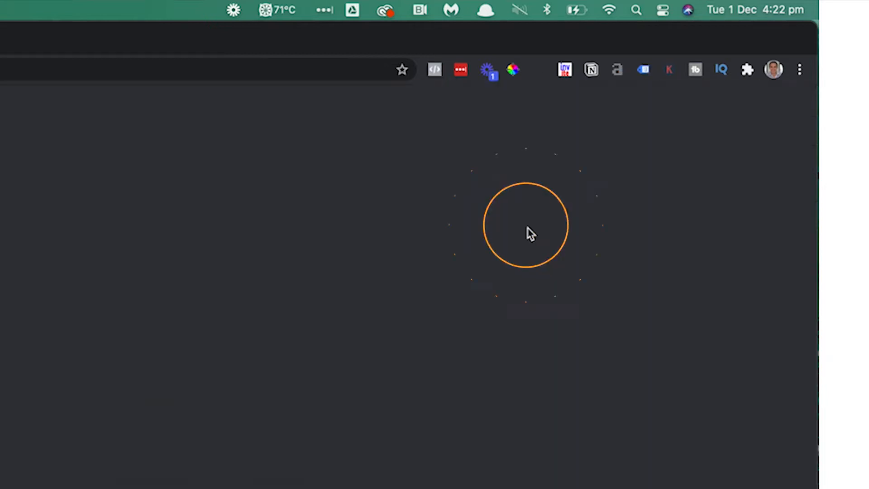
- Apply the navy and yellow "Cyber Monday Super Sale" template from the Instagram Ad templates to the blank page
{"action": "scroll", "coordinate": [170, 297], "scroll_direction": "down", "scroll_amount": 2}
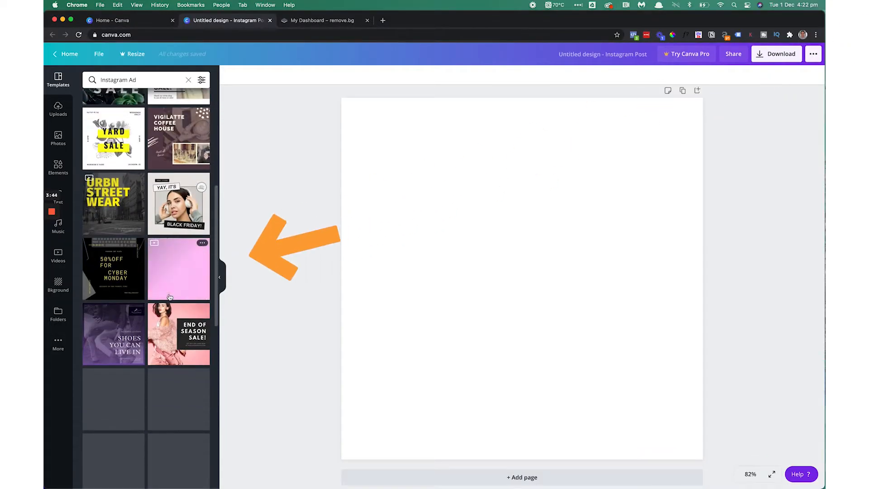
{"action": "scroll", "coordinate": [170, 297], "scroll_direction": "down", "scroll_amount": 2}
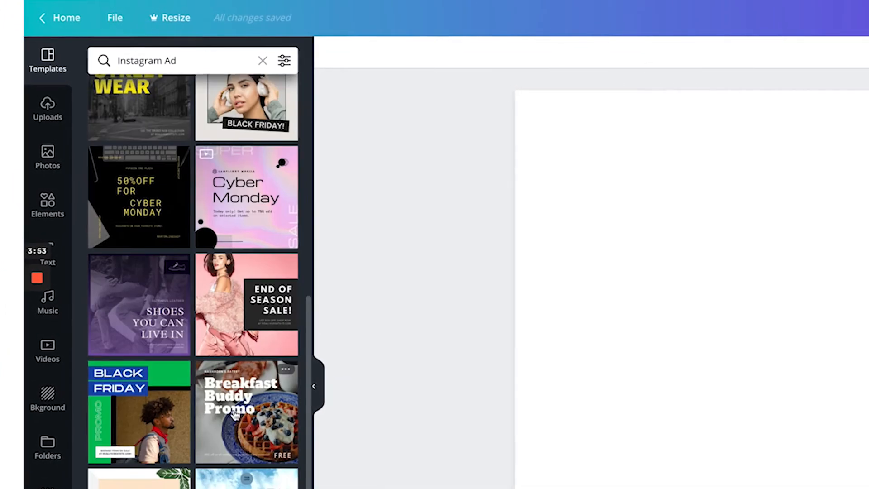
{"action": "scroll", "coordinate": [231, 413], "scroll_direction": "down", "scroll_amount": 1}
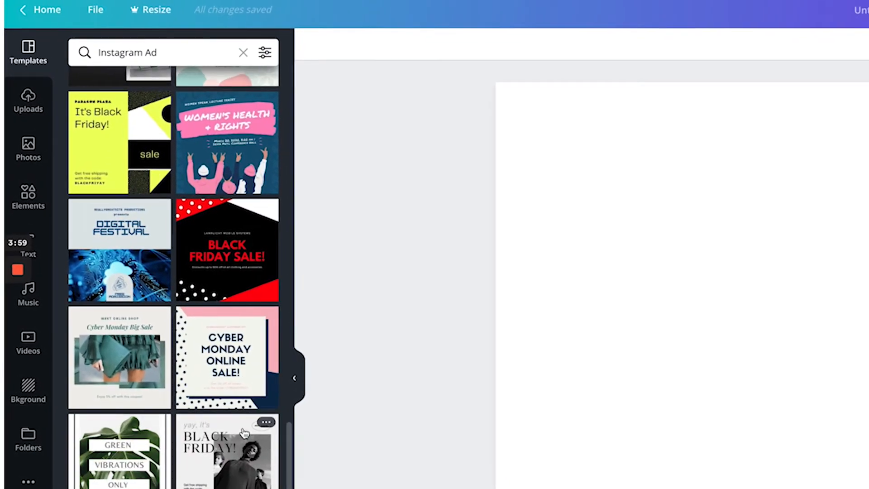
{"action": "scroll", "coordinate": [240, 431], "scroll_direction": "down", "scroll_amount": 10}
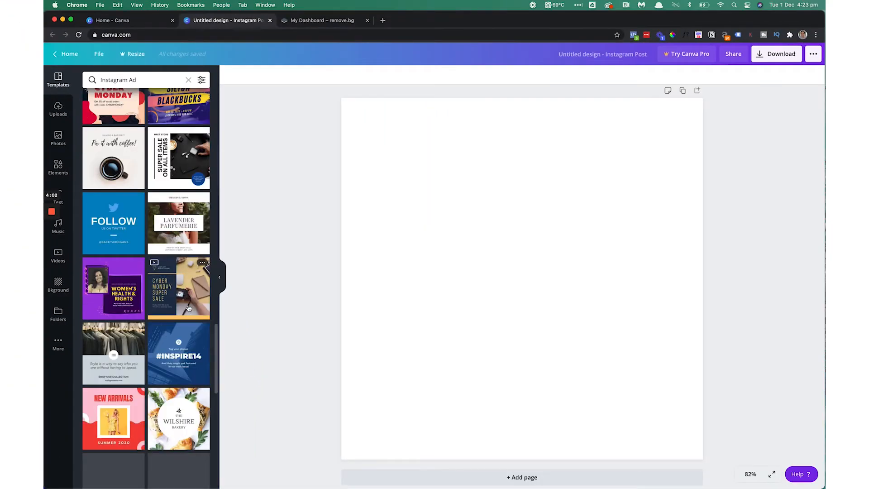
{"action": "scroll", "coordinate": [186, 323], "scroll_direction": "down", "scroll_amount": 2}
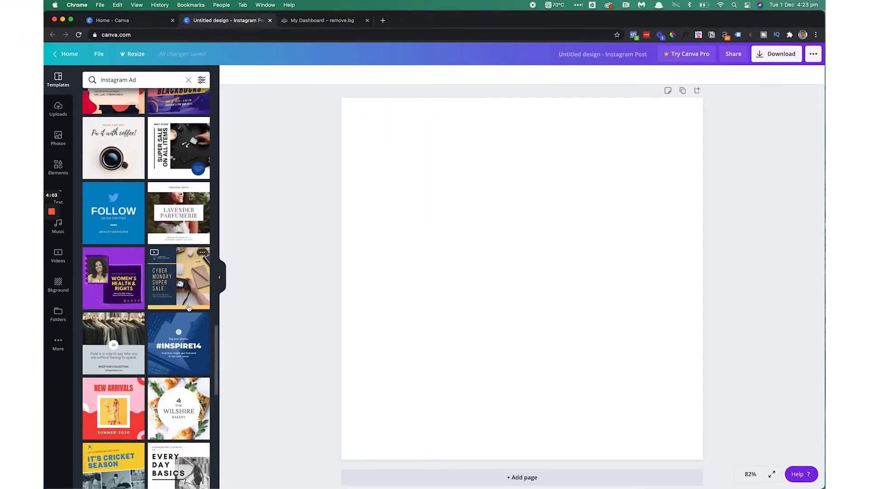
{"action": "left_click", "coordinate": [183, 268]}
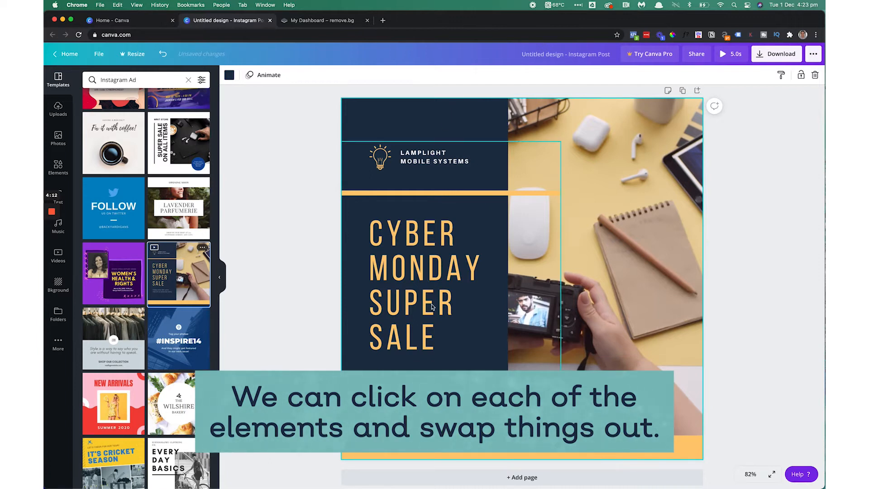
- Delete the template's photo and upload the JPEG of the man in a dark suit from the Hi-Res folder in Finder
{"action": "left_click", "coordinate": [612, 189]}
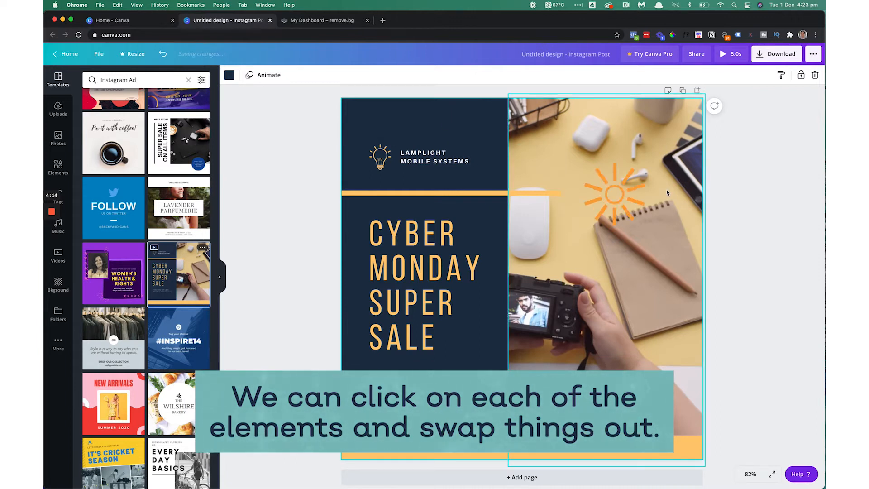
{"action": "key", "text": "Delete"}
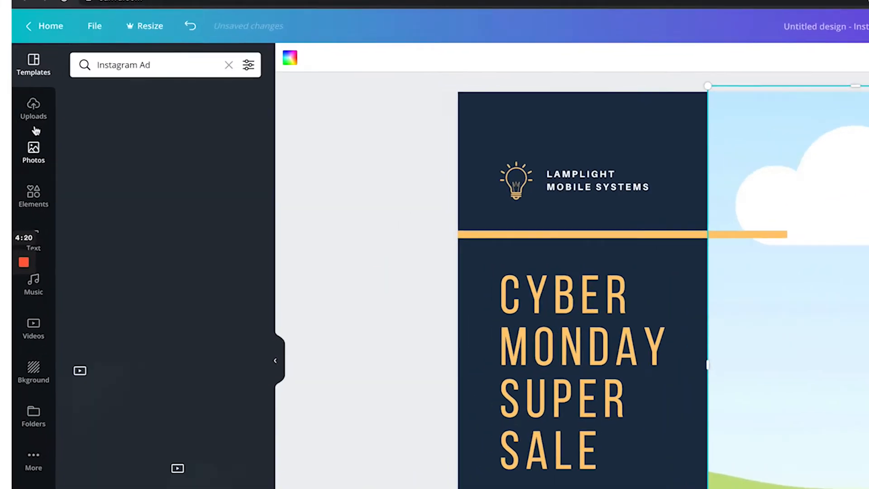
{"action": "left_click", "coordinate": [58, 110]}
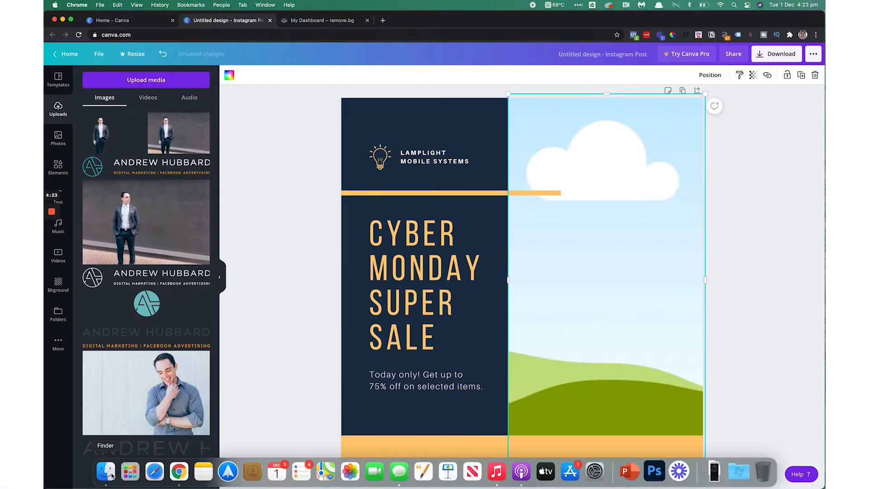
{"action": "left_click", "coordinate": [163, 66]}
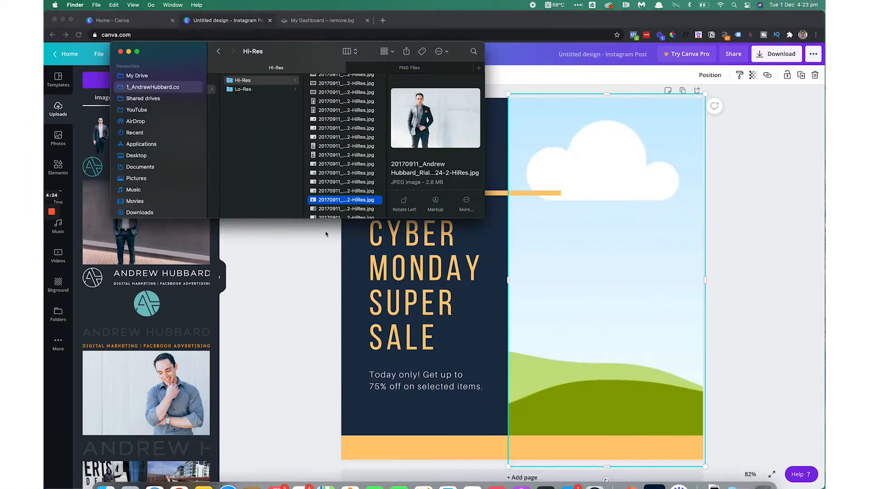
{"action": "left_click_drag", "start_coordinate": [316, 51], "coordinate": [444, 51]}
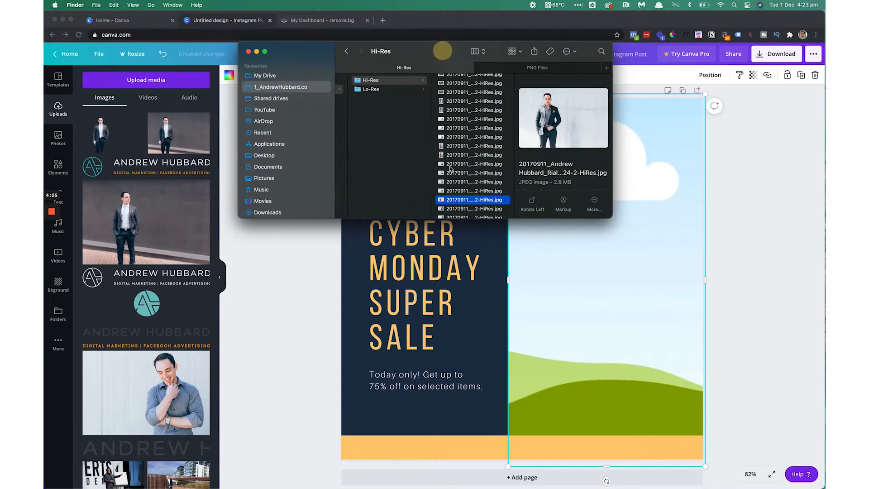
{"action": "left_click_drag", "start_coordinate": [457, 202], "coordinate": [132, 135]}
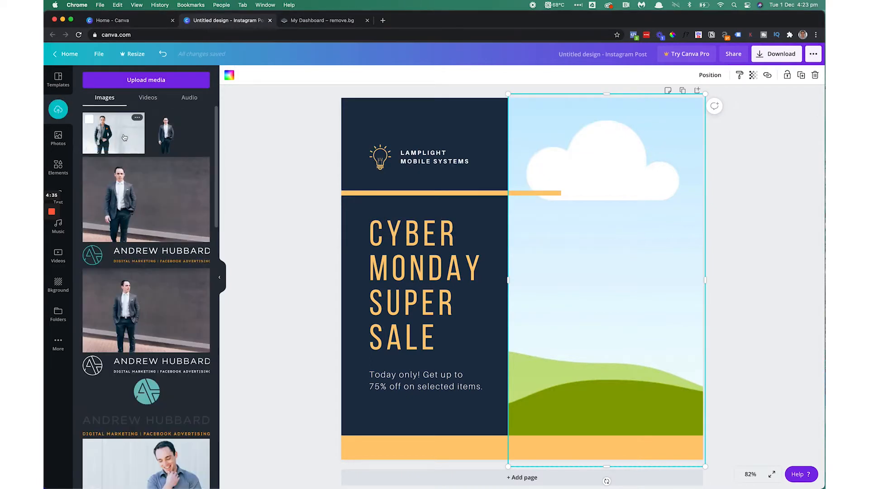
- Fill the empty photo frame with the uploaded portrait and shift the image inside it so the man stands fully within the frame
{"action": "left_click_drag", "start_coordinate": [579, 216], "coordinate": [582, 241]}
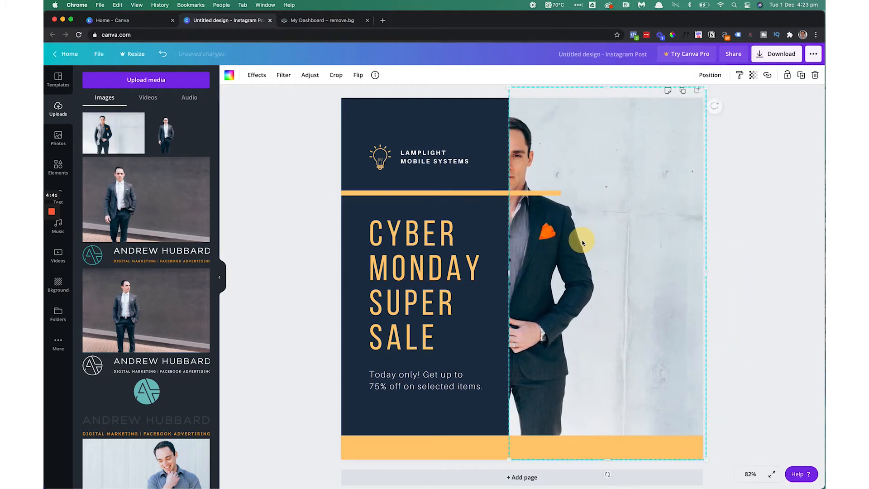
{"action": "key", "text": "super+z"}
{"action": "double_click", "coordinate": [614, 264]}
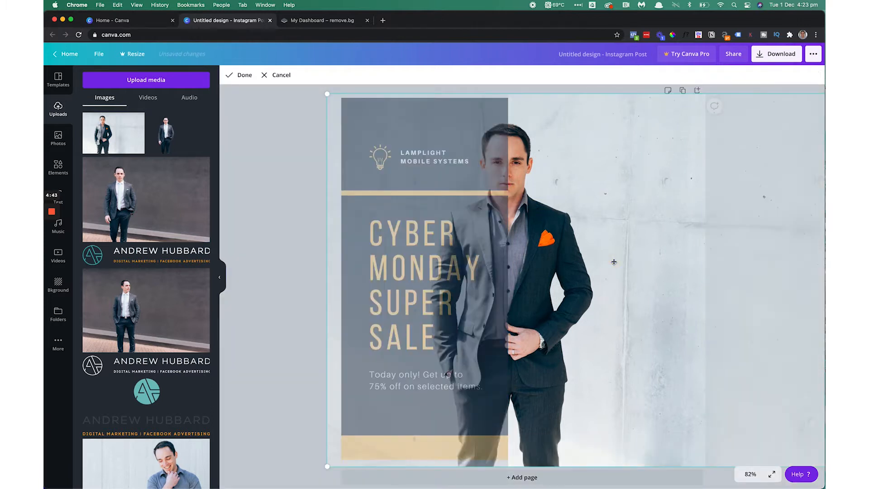
{"action": "left_click_drag", "start_coordinate": [667, 259], "coordinate": [686, 256]}
{"action": "left_click", "coordinate": [253, 153]}
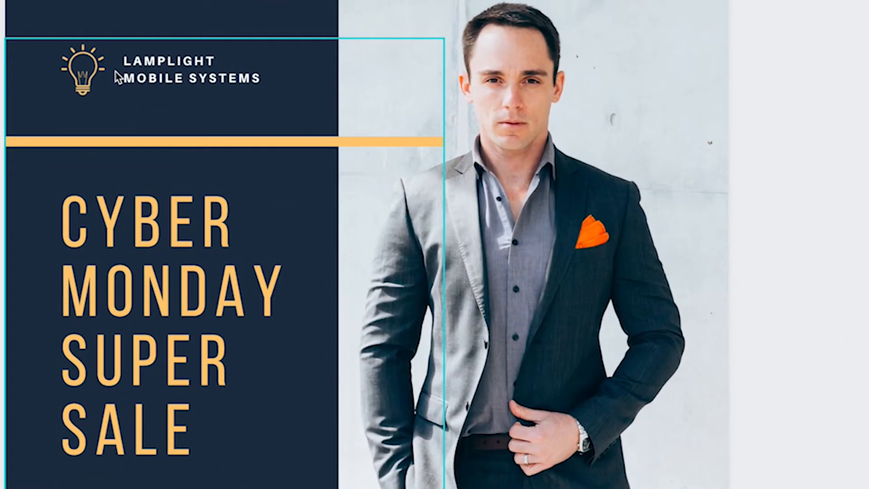
- Delete the light bulb icon and the "Lamplight Mobile Systems" text from the template's header
{"action": "left_click", "coordinate": [176, 74]}
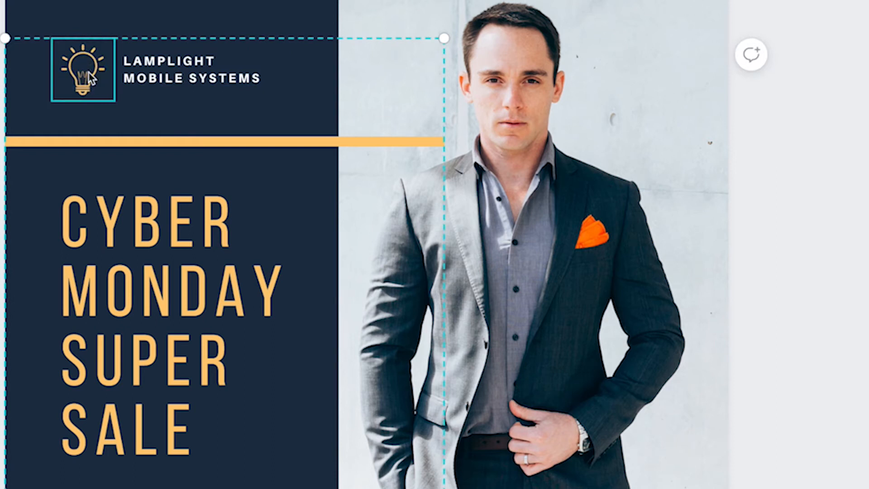
{"action": "left_click", "coordinate": [172, 77]}
{"action": "left_click", "coordinate": [186, 60]}
{"action": "key", "text": "Delete"}
{"action": "left_click", "coordinate": [169, 83]}
{"action": "key", "text": "Delete"}
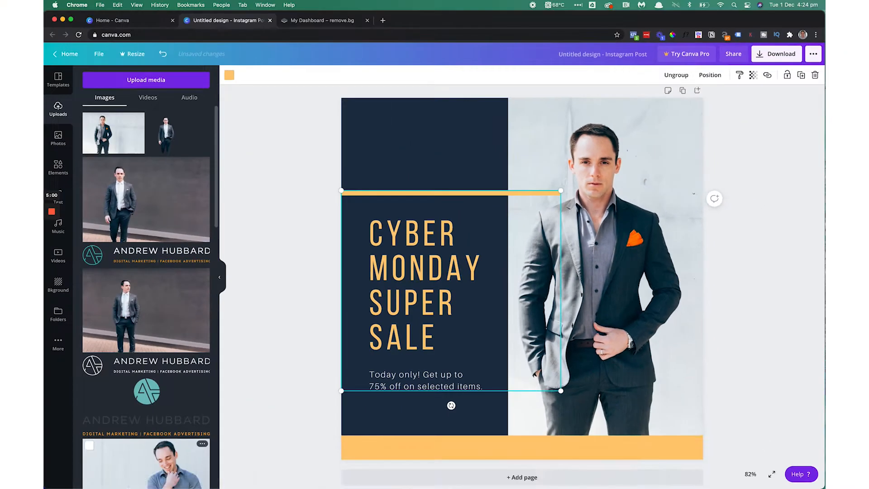
- Upload the "Digital Marketing | Facebook Advertising" logo from Finder, place it above the divider bar and shrink it to about 317 × 49
{"action": "left_click", "coordinate": [104, 475]}
{"action": "left_click_drag", "start_coordinate": [476, 101], "coordinate": [173, 139]}
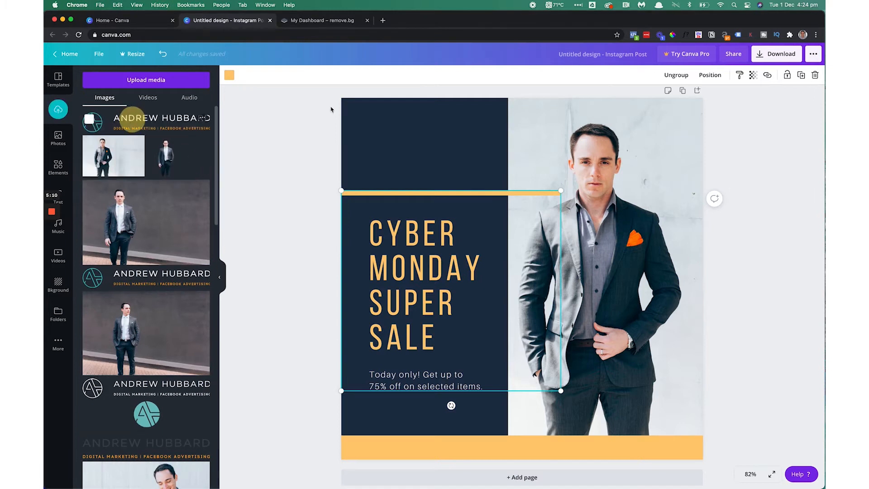
{"action": "left_click_drag", "start_coordinate": [131, 119], "coordinate": [401, 151]}
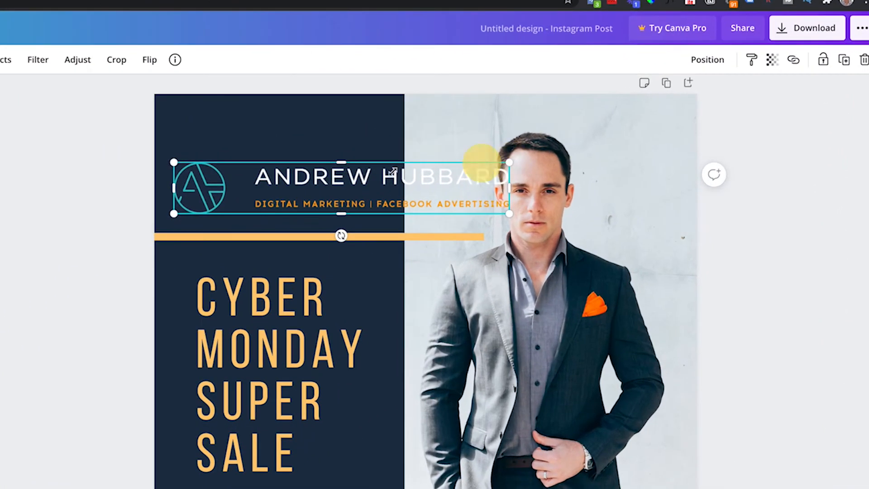
{"action": "left_click_drag", "start_coordinate": [482, 164], "coordinate": [330, 188]}
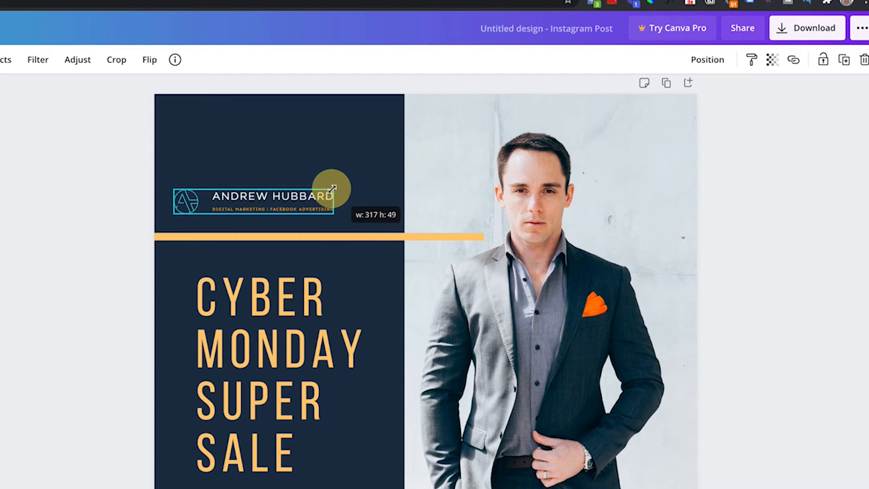
{"action": "left_click", "coordinate": [120, 240]}
- Recolor the thin divider bar and the wide bar along the design's lower edge with the logo's orange
{"action": "left_click", "coordinate": [171, 238]}
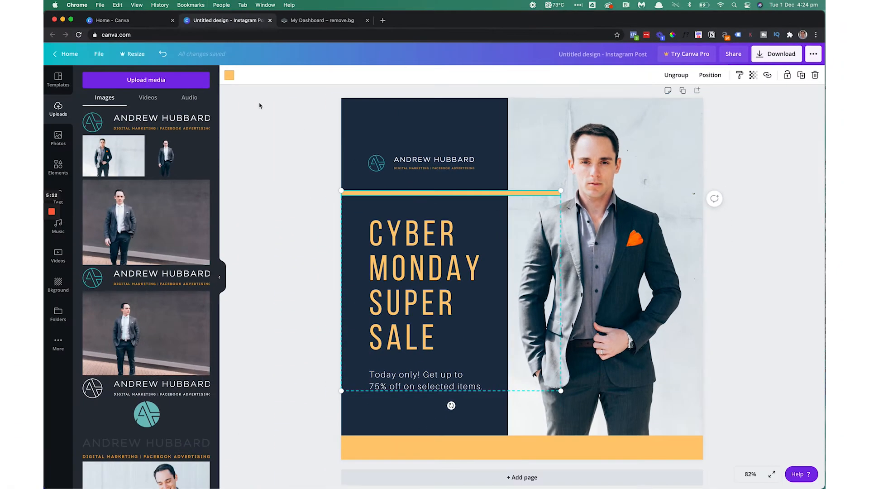
{"action": "left_click", "coordinate": [230, 75]}
{"action": "left_click", "coordinate": [157, 217]}
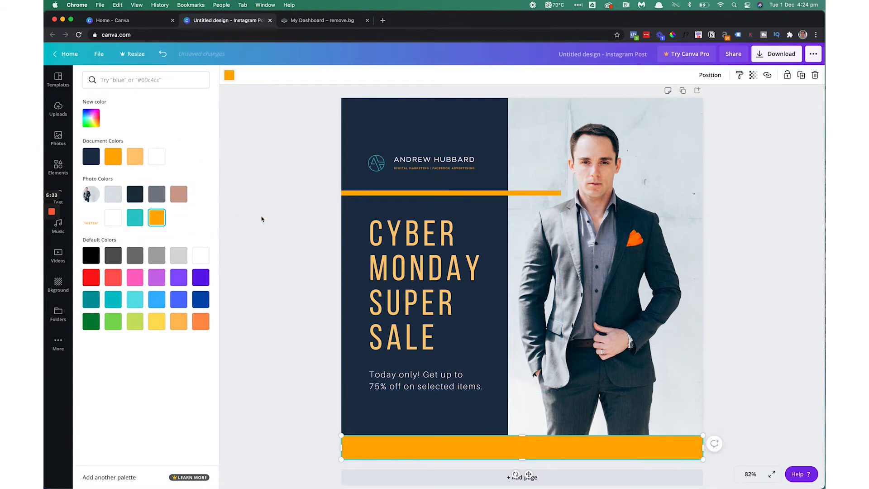
{"action": "left_click", "coordinate": [261, 220]}
- Change the wide bar along the design's lower edge and the thin divider bar to the logo's teal
{"action": "left_click", "coordinate": [412, 229]}
{"action": "left_click", "coordinate": [230, 75]}
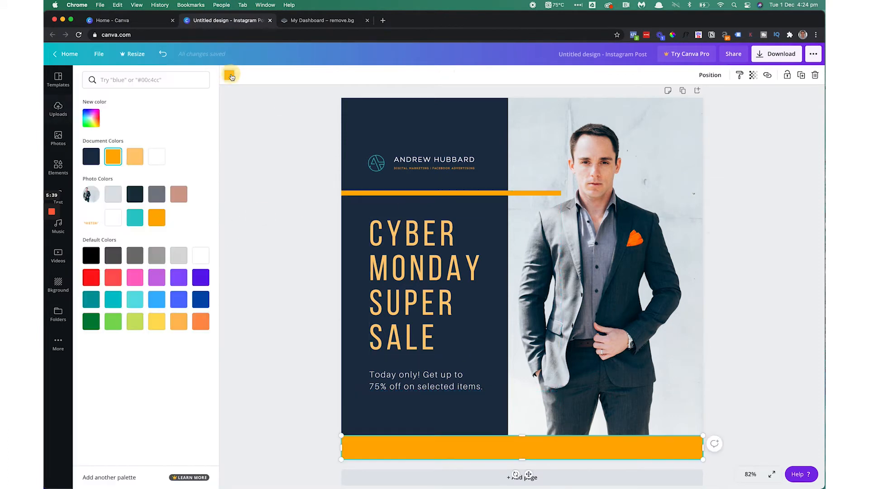
{"action": "left_click", "coordinate": [136, 219]}
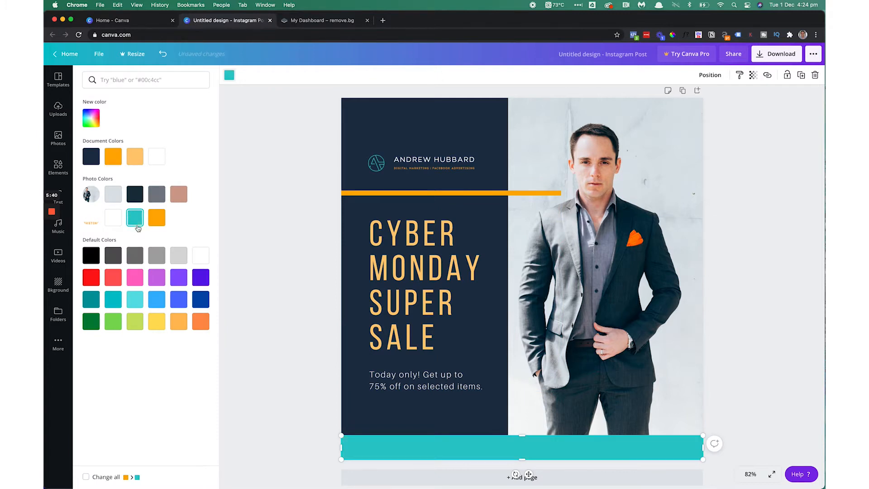
{"action": "left_click", "coordinate": [261, 231]}
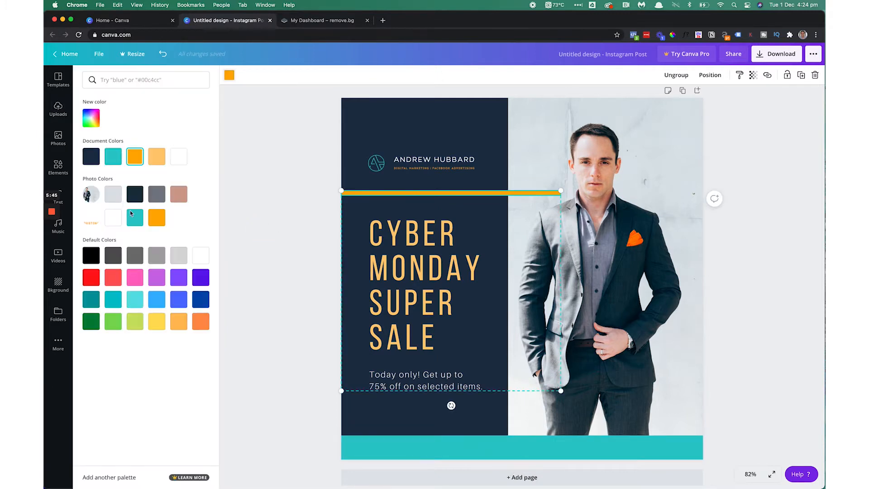
{"action": "left_click", "coordinate": [131, 214]}
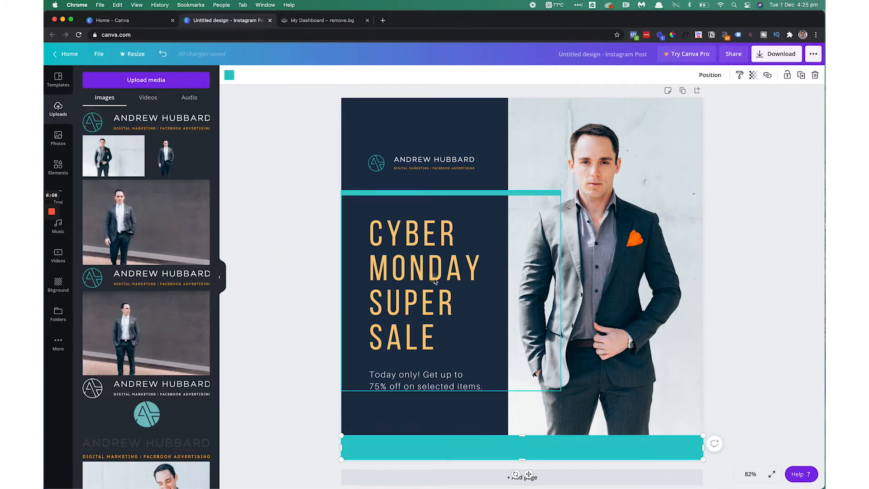
- Replace the "Cyber Monday Super Sale" headline with "50% OFF UNTIL SUNDAY ONLY!"
{"action": "left_click", "coordinate": [434, 281]}
{"action": "left_click", "coordinate": [434, 278]}
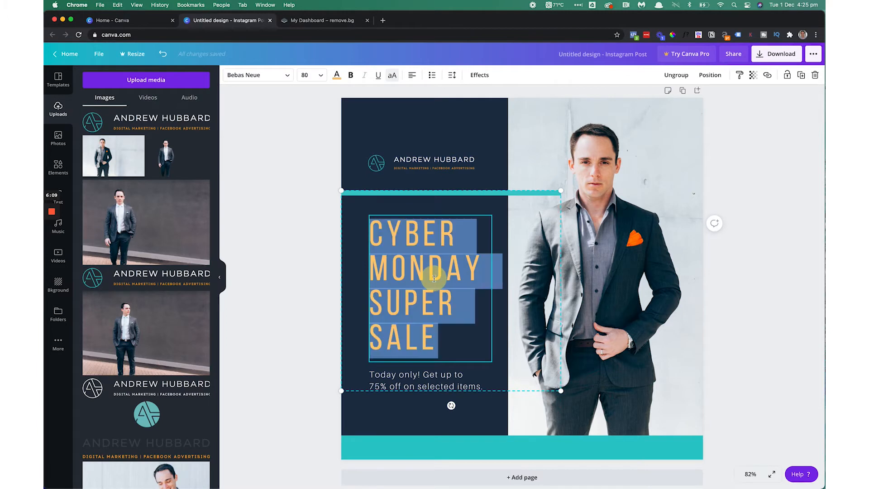
{"action": "type", "text": "50% OFF UNTIL SUNDAY ONLY!"}
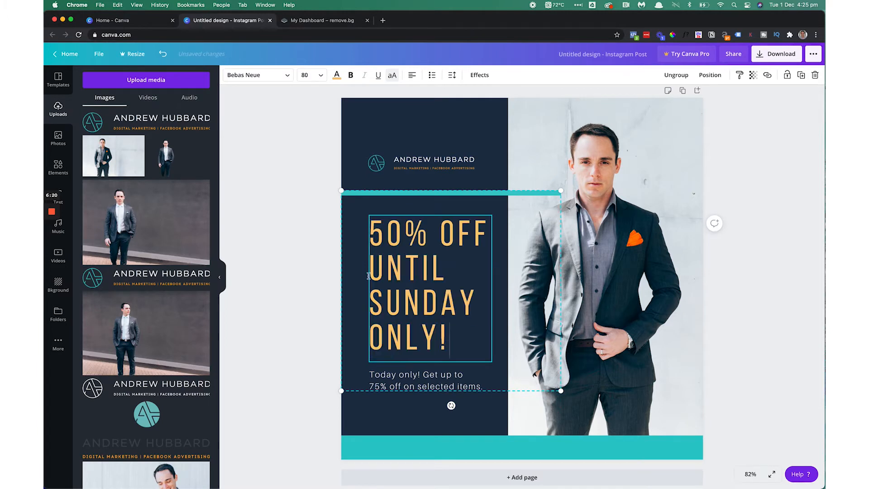
{"action": "left_click", "coordinate": [395, 377]}
{"action": "left_click", "coordinate": [403, 379]}
- Set the whole headline's text color to the orange from the logo's photo colors
{"action": "double_click", "coordinate": [431, 324]}
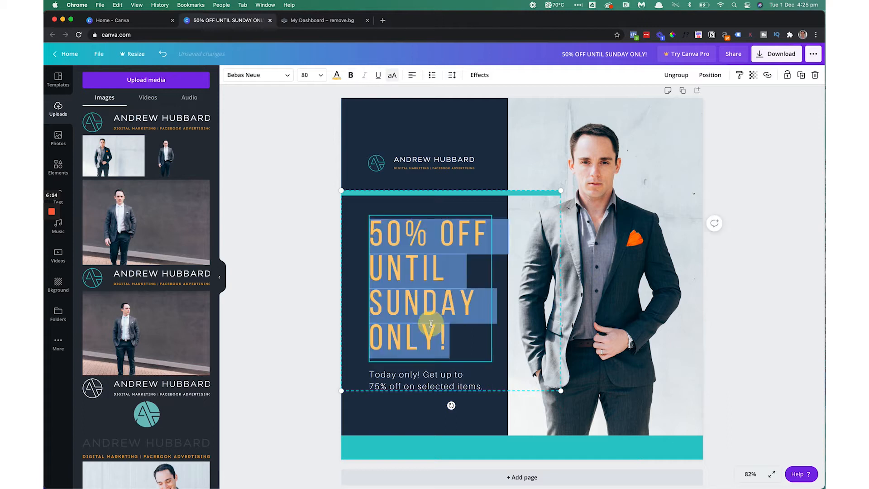
{"action": "left_click", "coordinate": [336, 77]}
{"action": "left_click", "coordinate": [152, 218]}
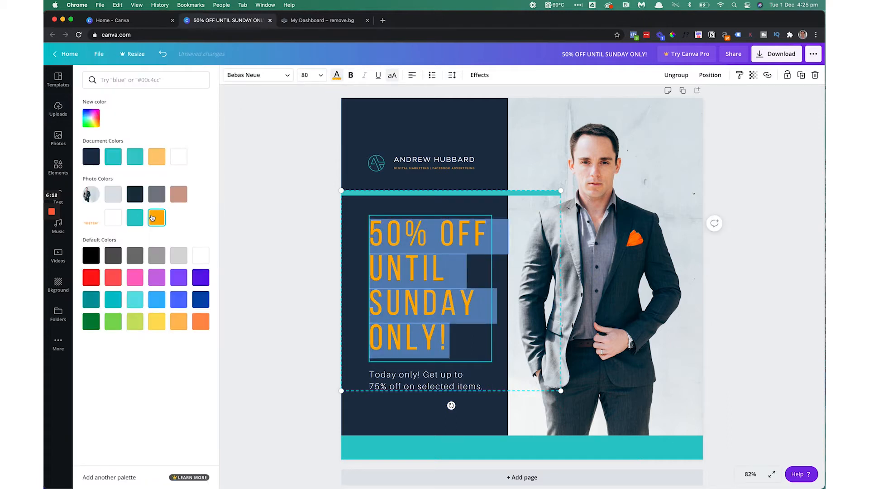
- Replace the small text below the headline with "Until sunday only! Save 50% on Facebook ads training and mentorship."
{"action": "left_click", "coordinate": [262, 214]}
{"action": "left_click", "coordinate": [314, 242]}
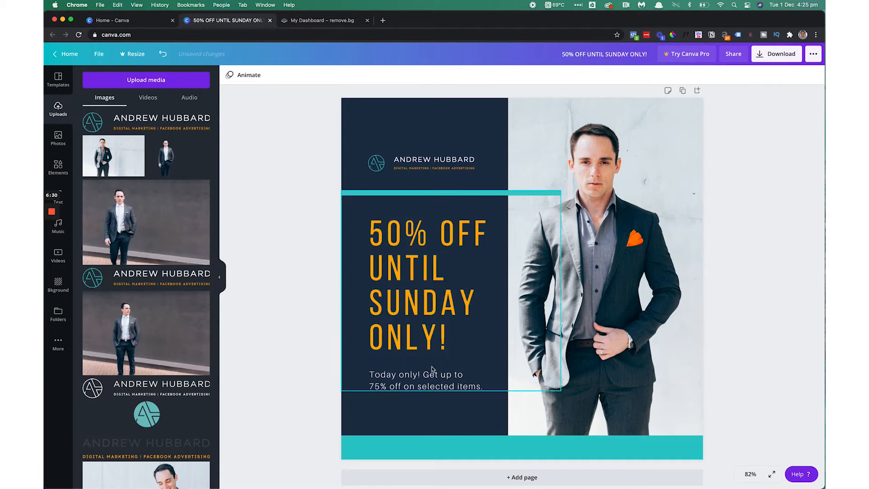
{"action": "left_click", "coordinate": [425, 378]}
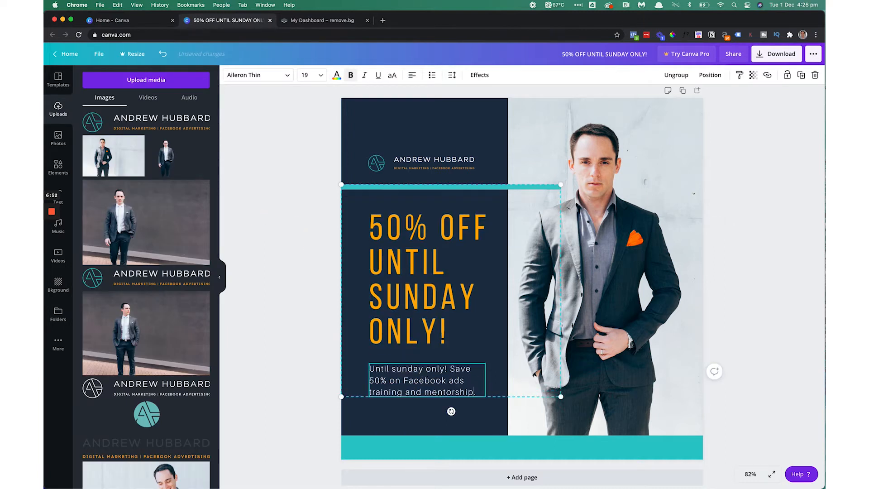
{"action": "left_click", "coordinate": [306, 323]}
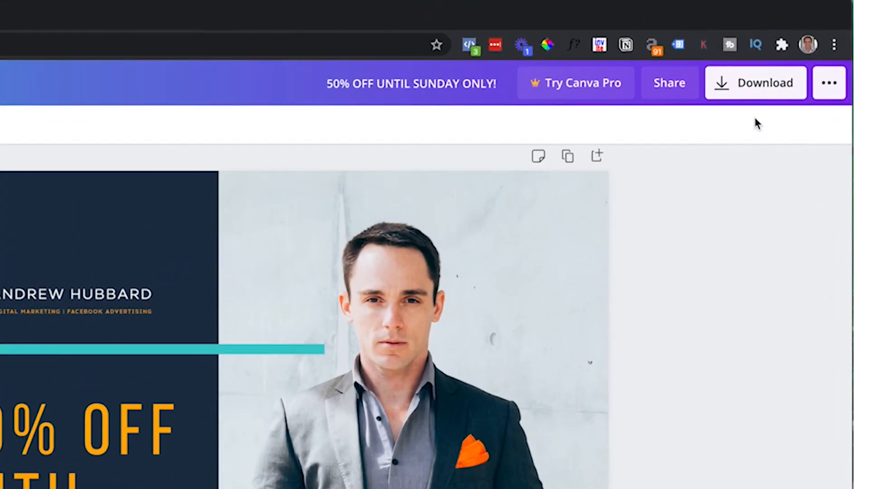
- Download the finished design as a PNG at 1080 × 1080 px
{"action": "left_click", "coordinate": [775, 56]}
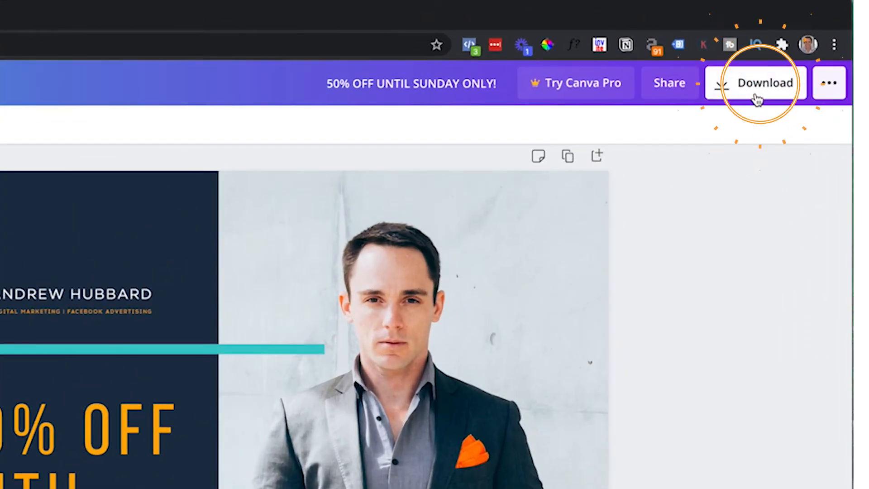
{"action": "left_click", "coordinate": [662, 190]}
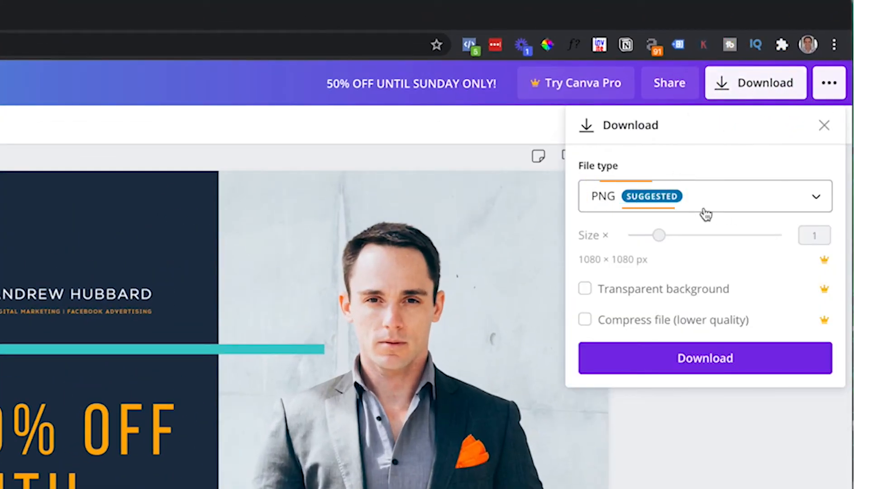
{"action": "left_click", "coordinate": [705, 359]}
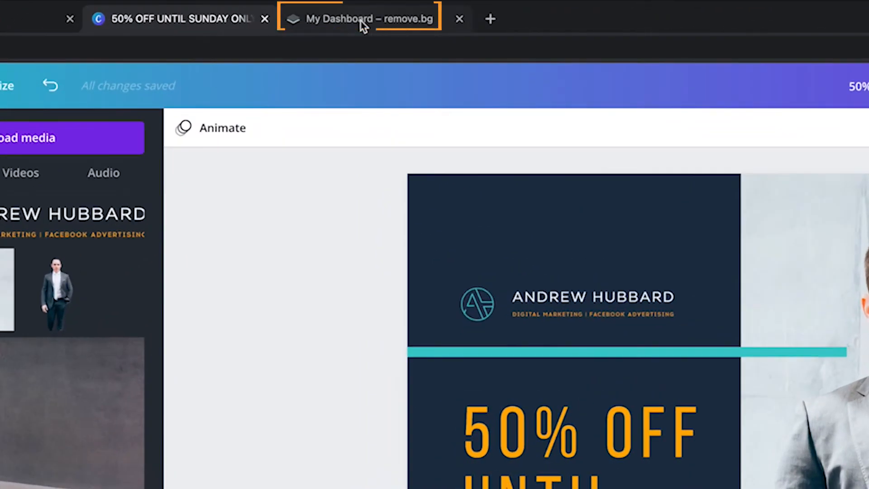
- Switch to remove.bg and go from the account dashboard to its home page for removing image backgrounds
{"action": "left_click", "coordinate": [360, 21]}
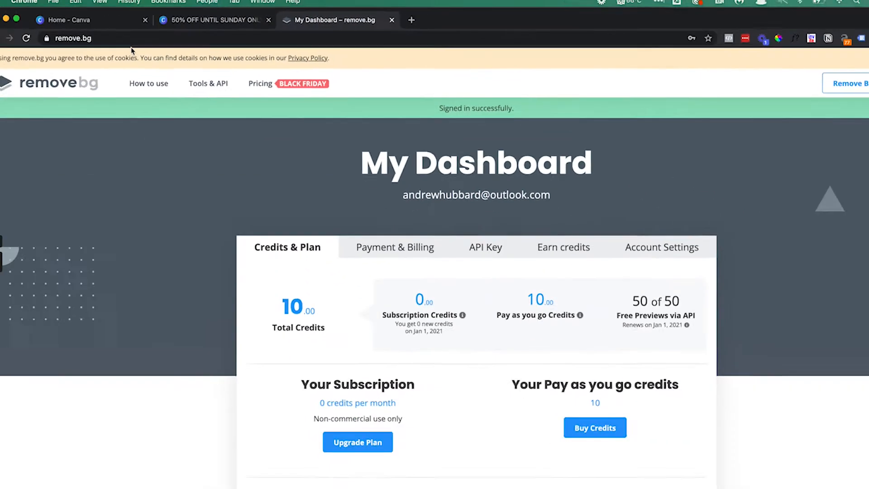
{"action": "left_click", "coordinate": [126, 40]}
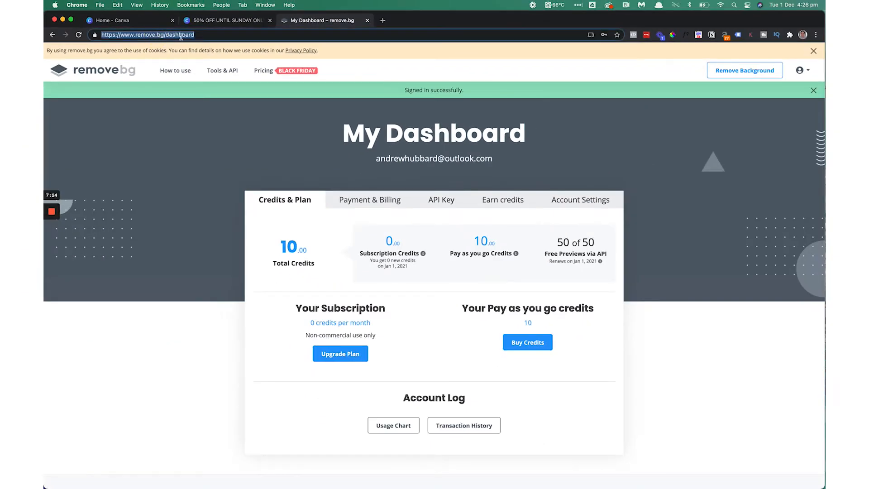
{"action": "left_click", "coordinate": [183, 36]}
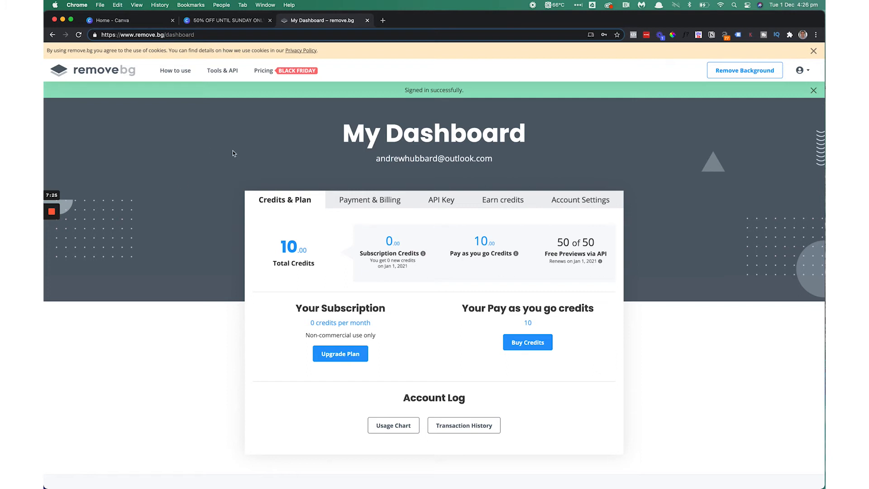
{"action": "left_click", "coordinate": [221, 335]}
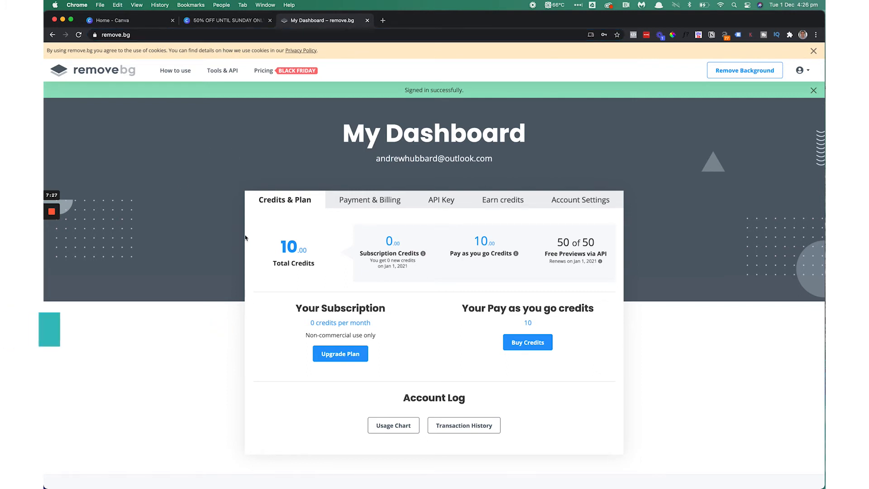
{"action": "left_click", "coordinate": [127, 74]}
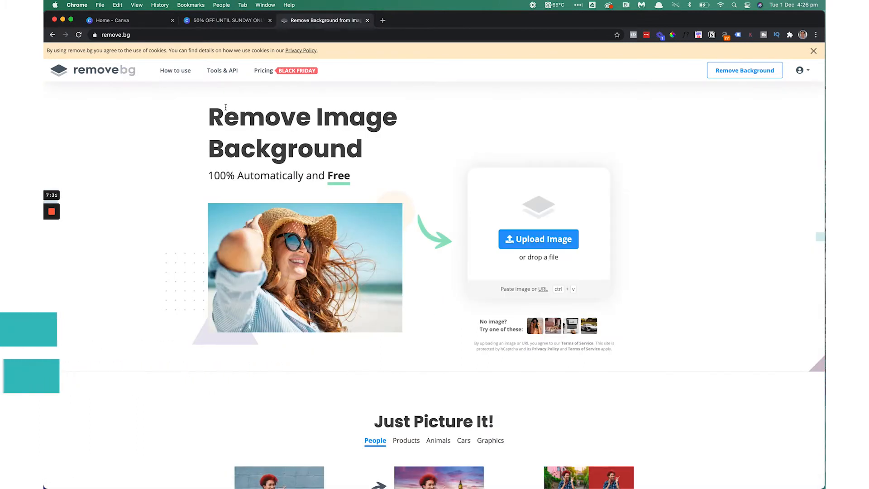
- Upload the high-resolution suit photo (0024-2-HiRes.jpg) from the Hi-Res folder to remove.bg
{"action": "left_click", "coordinate": [533, 245]}
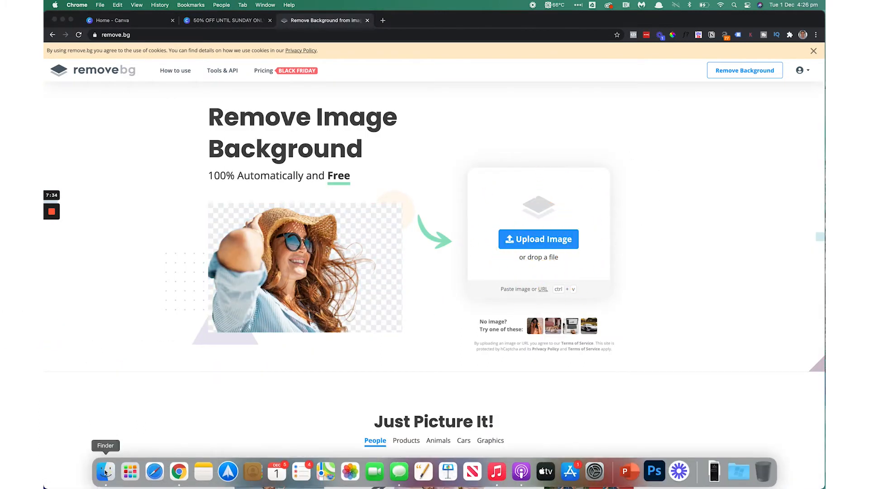
{"action": "left_click", "coordinate": [103, 469]}
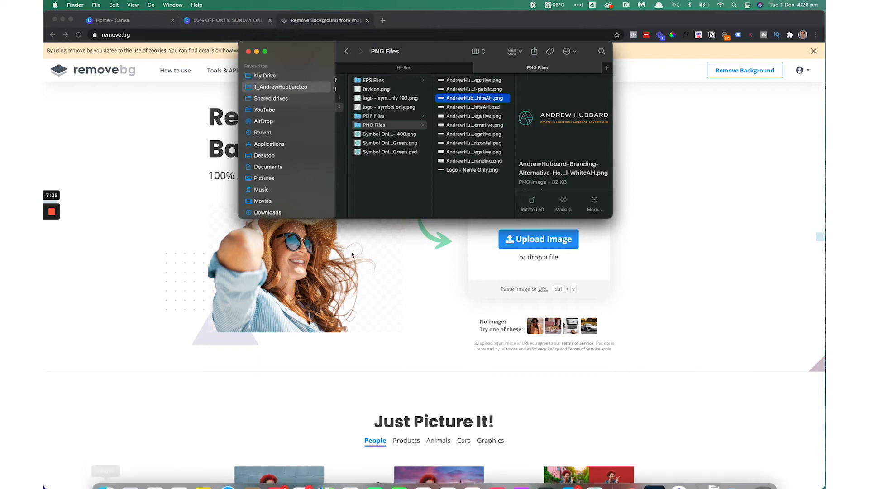
{"action": "left_click", "coordinate": [405, 68]}
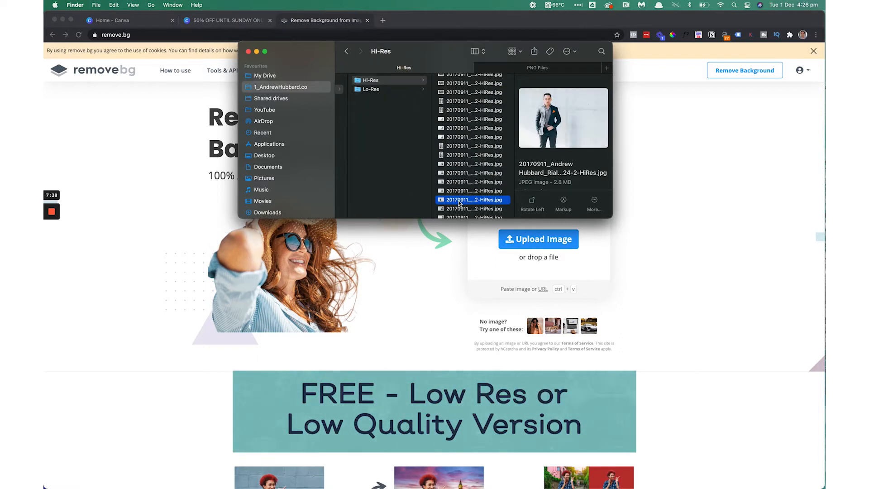
{"action": "left_click_drag", "start_coordinate": [459, 203], "coordinate": [527, 244]}
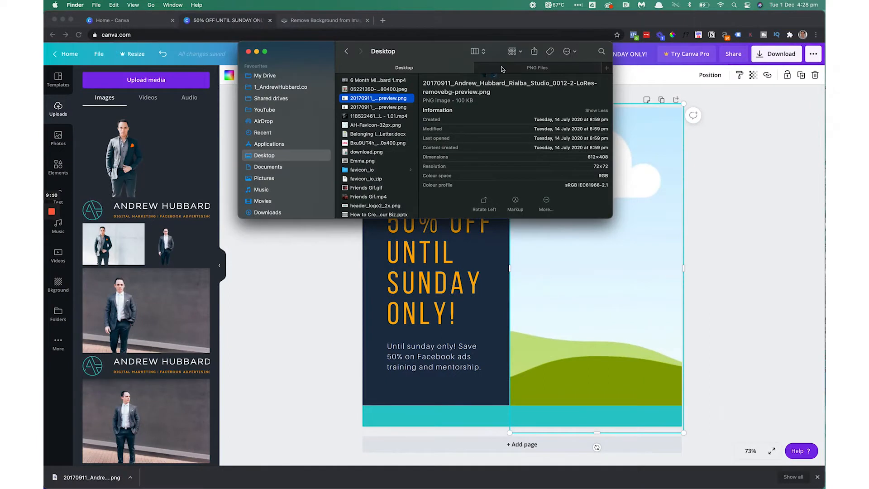
- Download the full 5349 × 3566 background-free photo from remove.bg for one credit and save it as a PNG on the Desktop
{"action": "left_click", "coordinate": [498, 67]}
{"action": "left_click", "coordinate": [431, 68]}
{"action": "left_click", "coordinate": [432, 32]}
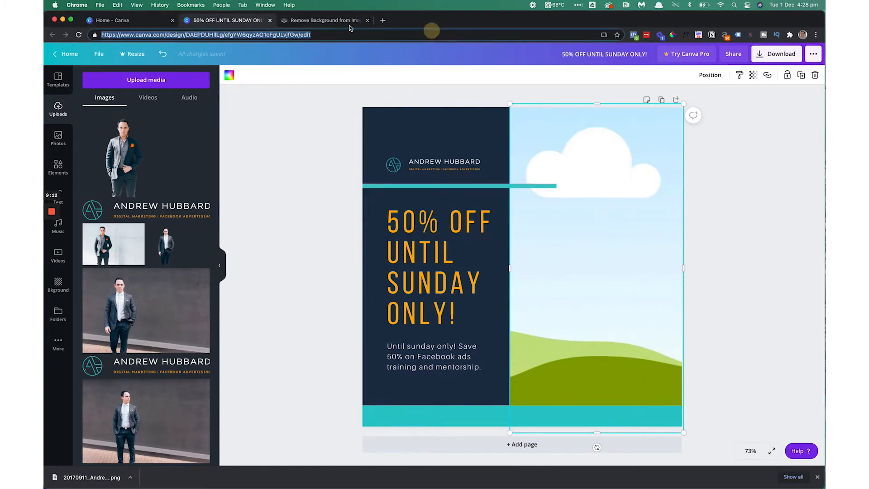
{"action": "left_click", "coordinate": [346, 21]}
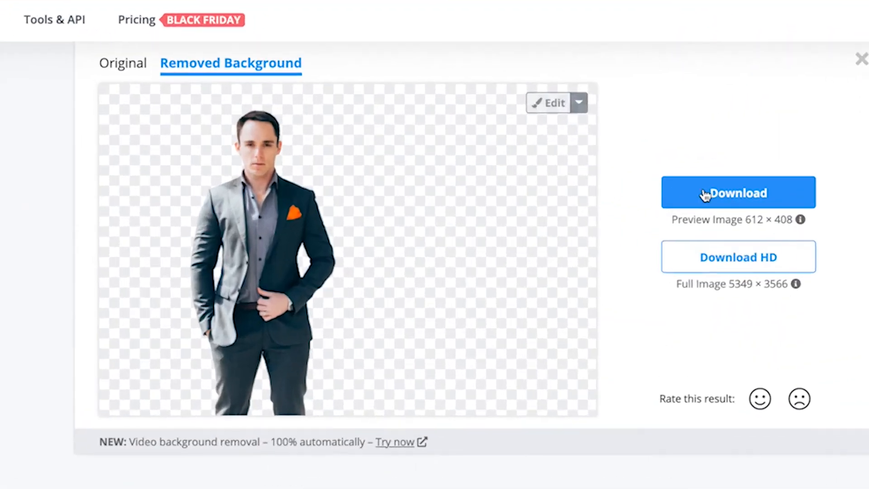
{"action": "left_click", "coordinate": [734, 266]}
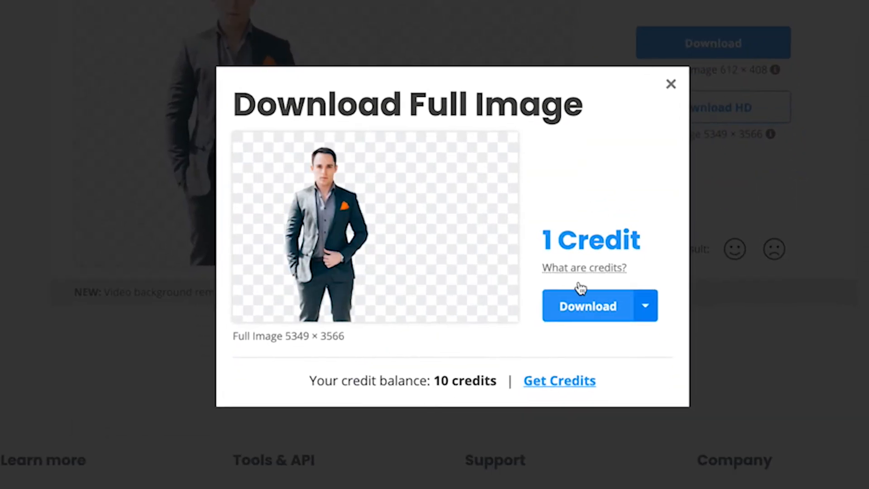
{"action": "left_click", "coordinate": [587, 303]}
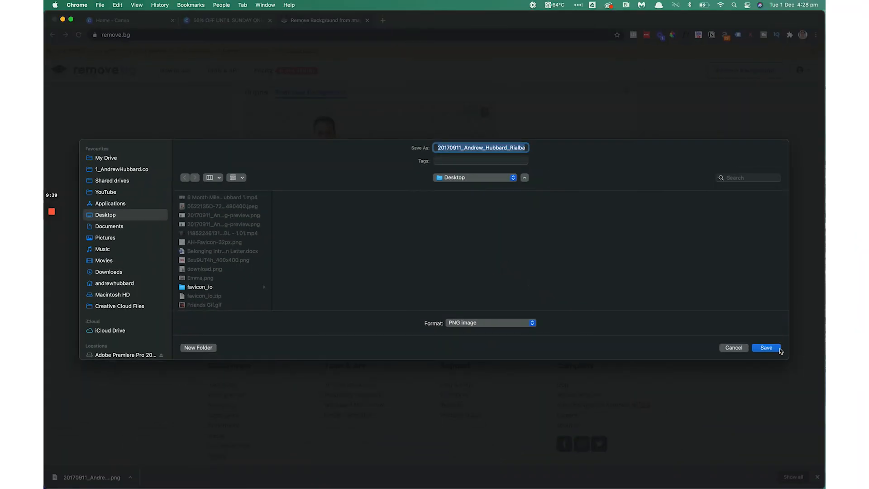
{"action": "left_click", "coordinate": [774, 349]}
- Switch back to the Canva design, show the downloaded HiRes-removebg PNG in Finder and add it to the uploads
{"action": "left_click", "coordinate": [212, 24]}
{"action": "left_click", "coordinate": [131, 477]}
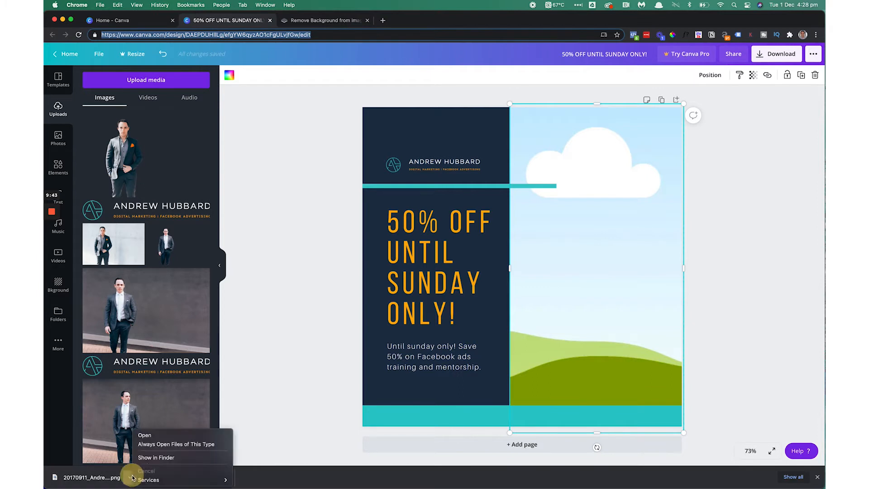
{"action": "left_click", "coordinate": [156, 458]}
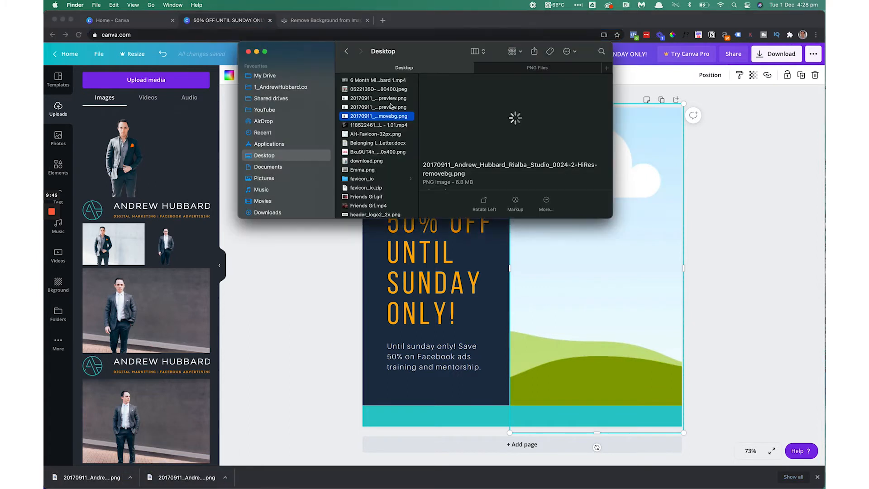
{"action": "left_click_drag", "start_coordinate": [379, 116], "coordinate": [169, 150]}
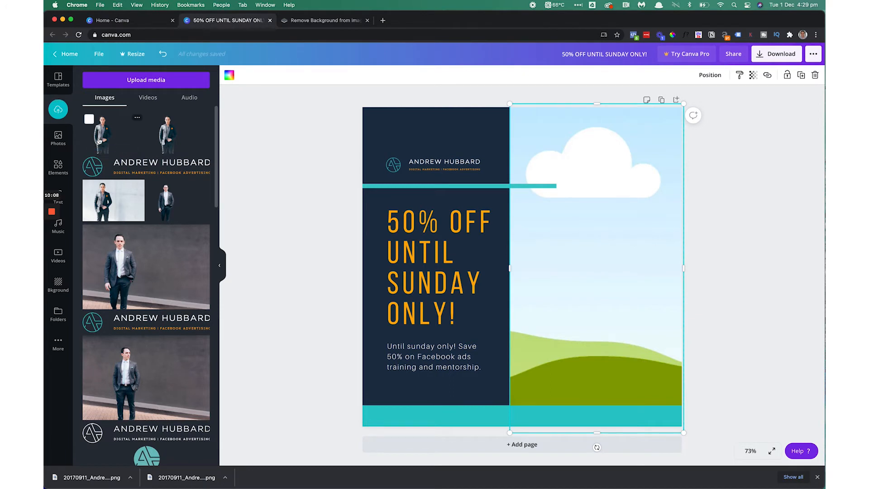
- Place the uploaded cut-out in the empty photo frame and shift it within the frame so the whole man shows
{"action": "left_click", "coordinate": [99, 141]}
{"action": "left_click_drag", "start_coordinate": [485, 257], "coordinate": [595, 262]}
{"action": "key", "text": "super+z"}
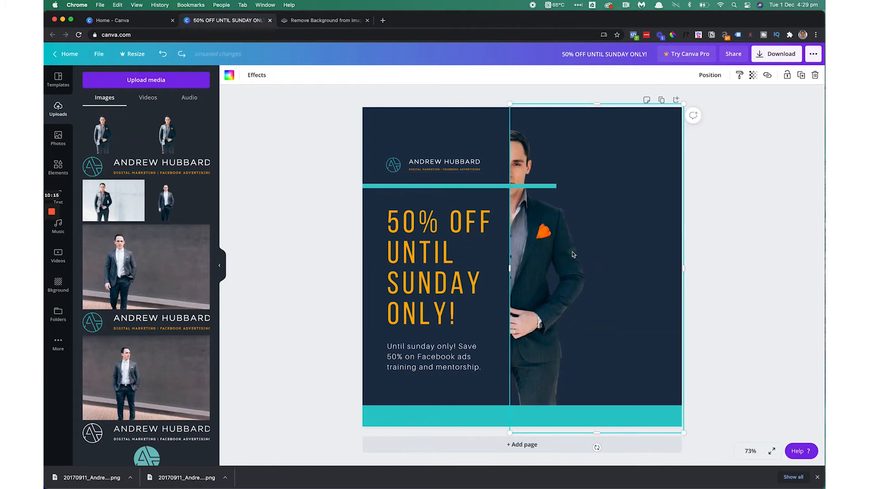
{"action": "double_click", "coordinate": [549, 246]}
{"action": "left_click_drag", "start_coordinate": [553, 244], "coordinate": [640, 246]}
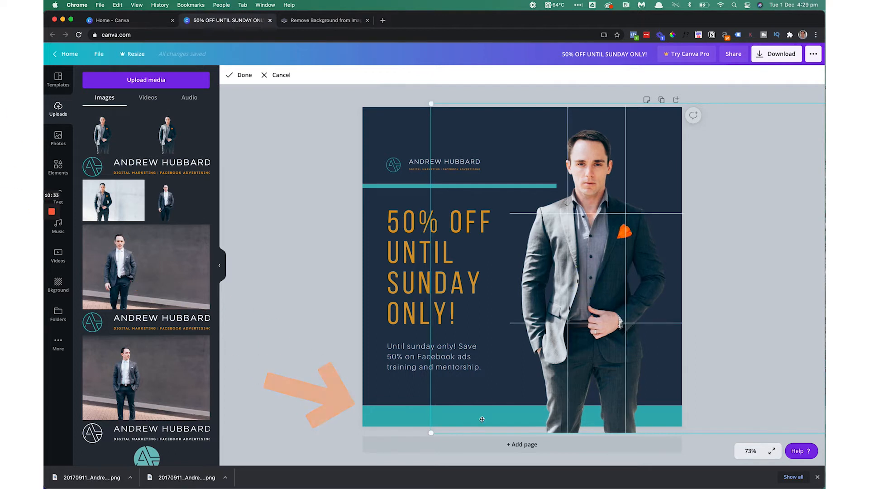
- Apply the photo crop and send the wide teal bar along the design's lower edge backward, behind the man's legs
{"action": "left_click", "coordinate": [394, 409]}
{"action": "left_click", "coordinate": [395, 409]}
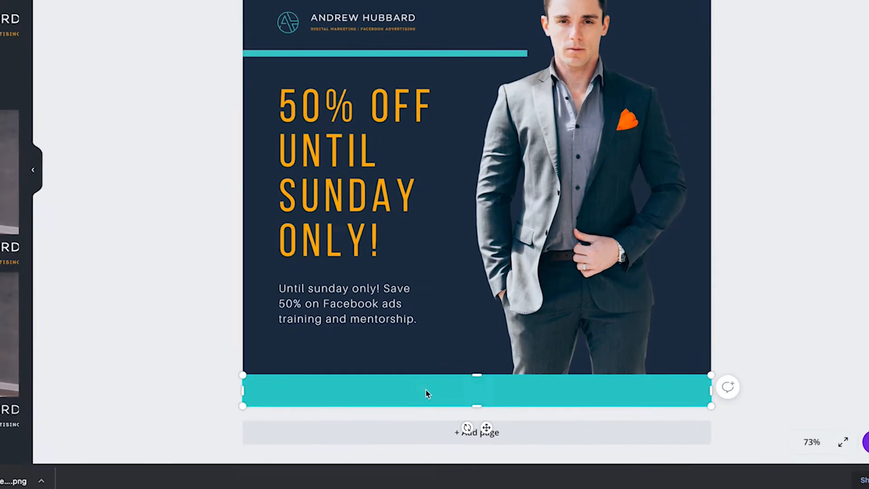
{"action": "right_click", "coordinate": [427, 394]}
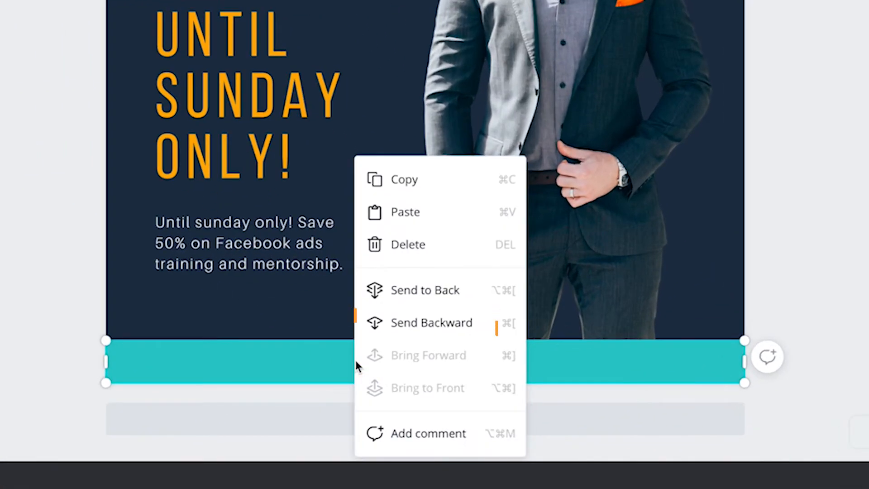
{"action": "left_click", "coordinate": [410, 323]}
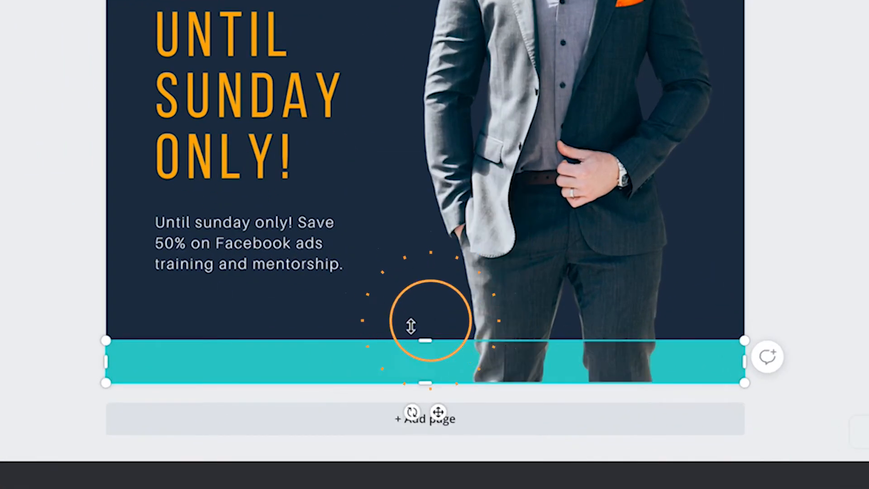
{"action": "left_click", "coordinate": [856, 226]}
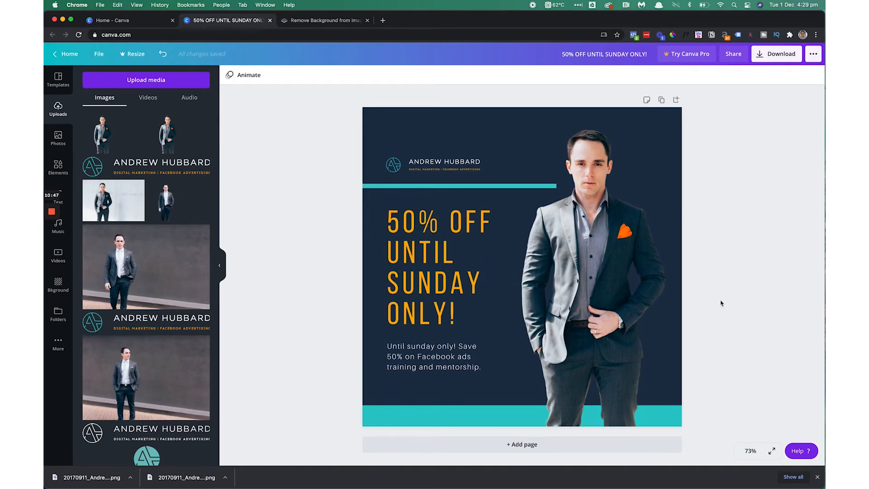
- Check the download options for the finished cut-out version of the ad and close them
{"action": "left_click", "coordinate": [781, 54]}
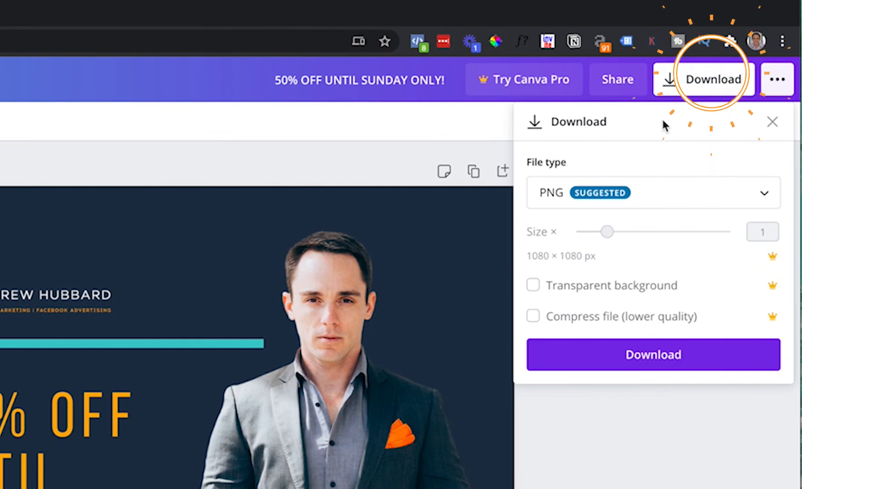
{"action": "key", "text": "Escape"}
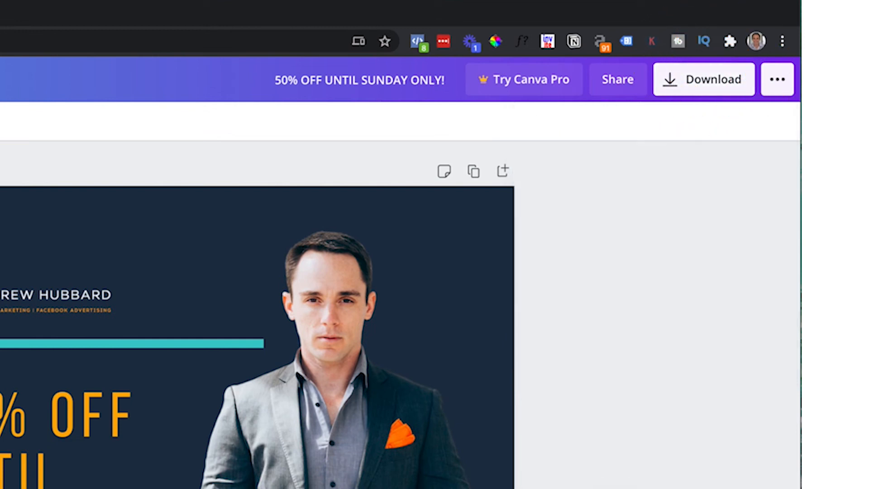